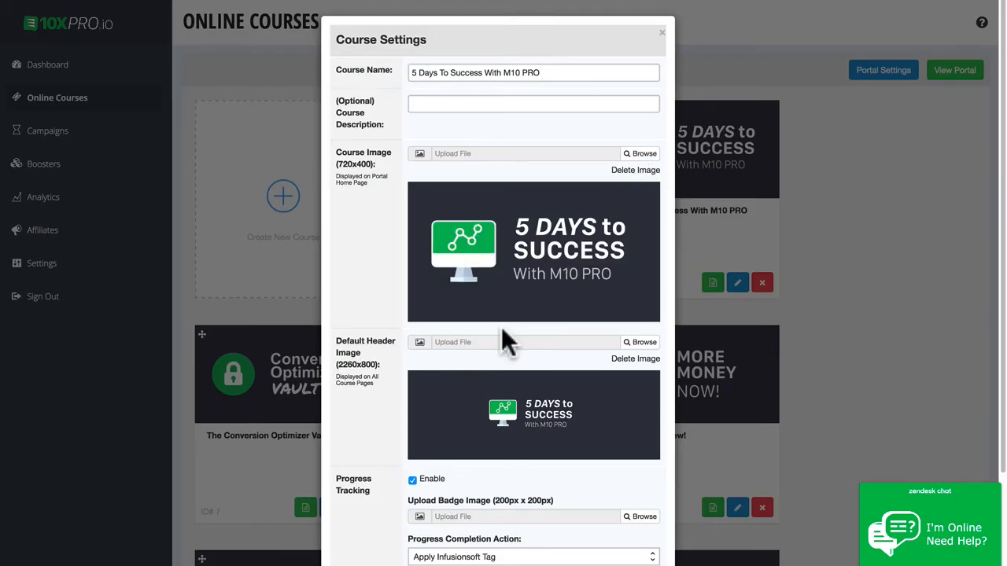
Step: Review the course's progress tracking settings and the available progress completion actions
scroll(501, 326, down, 3)
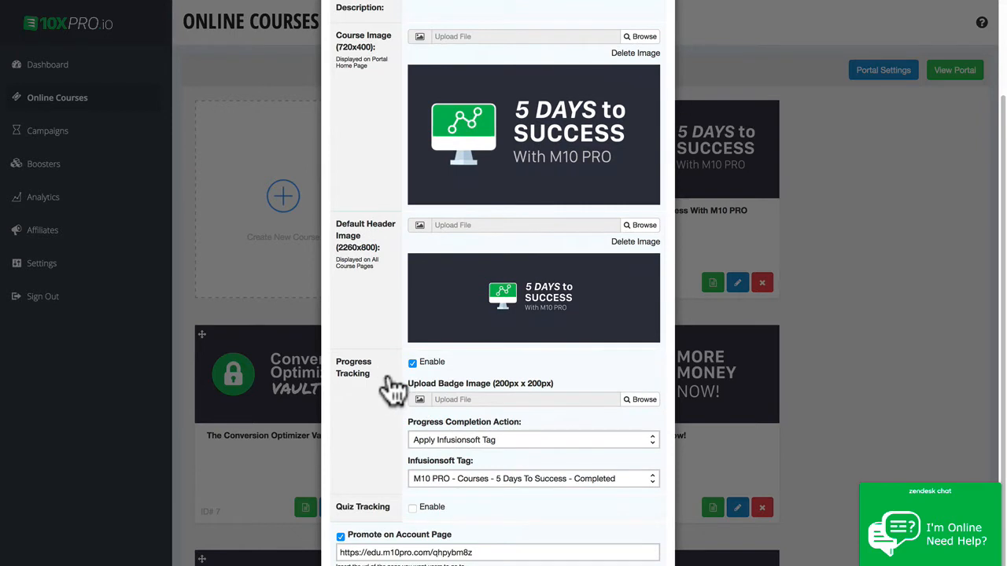
scroll(508, 365, down, 1)
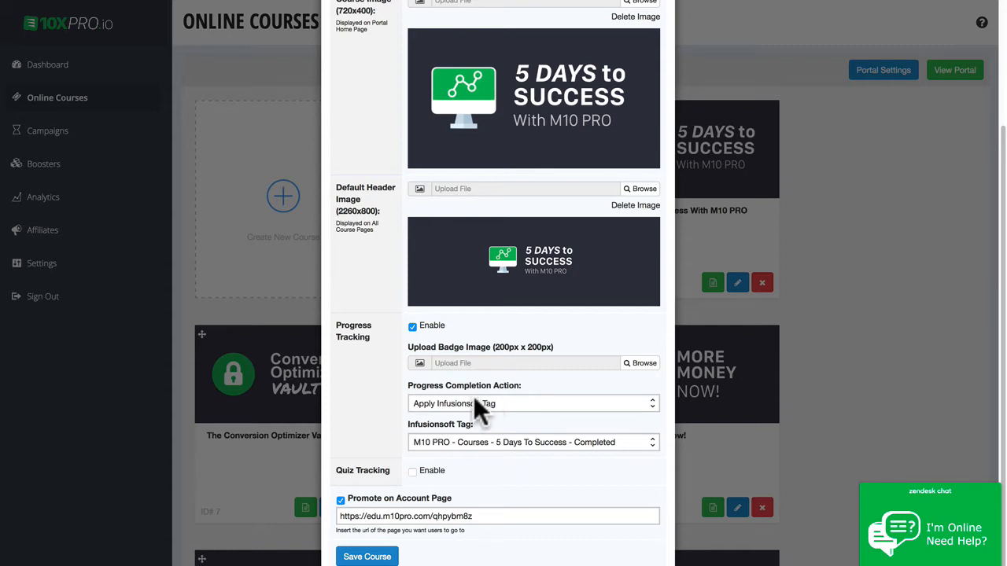
click(490, 404)
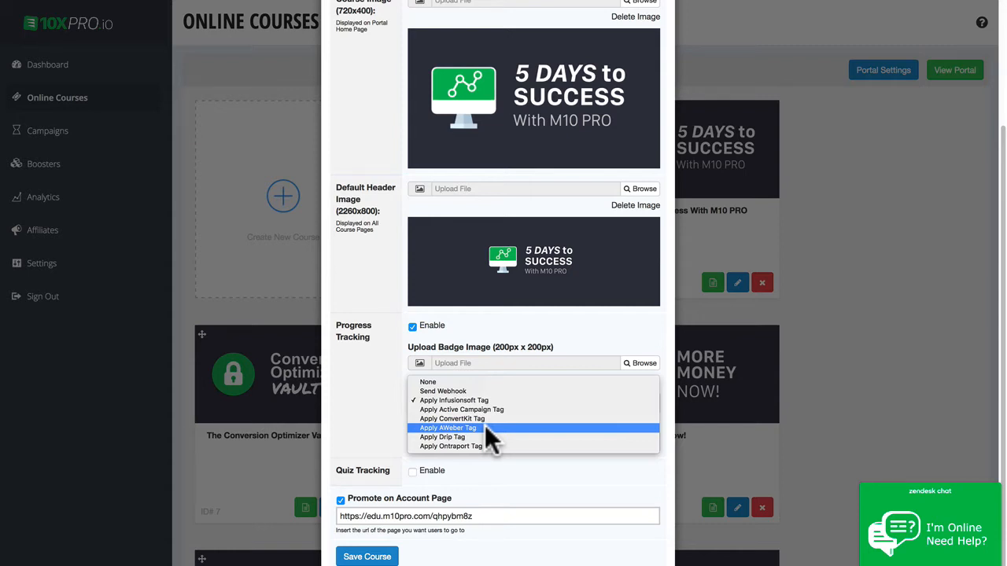
click(384, 401)
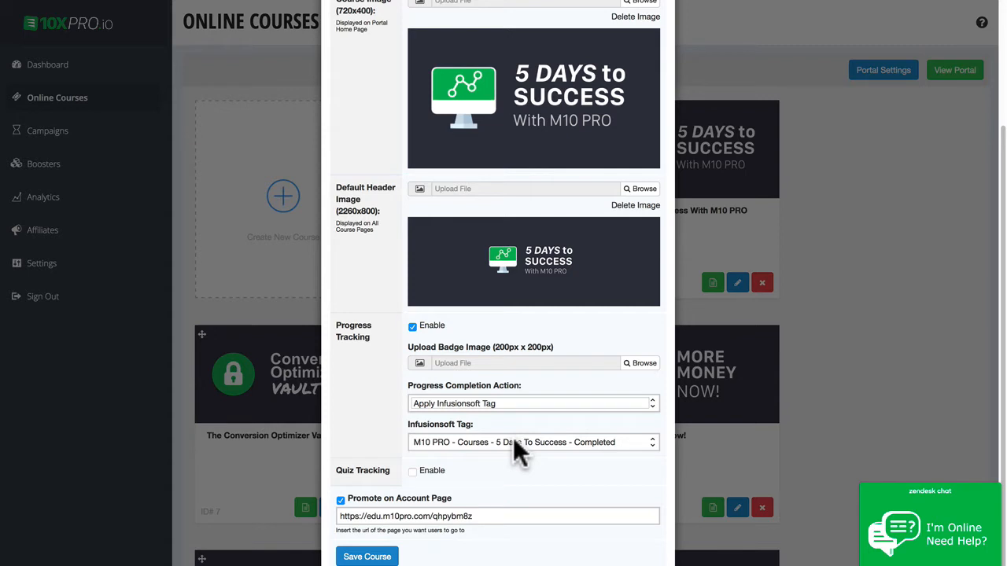
Step: Enable quiz tracking for the course and set its all-quizzes completion action to Apply Infusionsoft Tag
click(415, 472)
scroll(500, 472, down, 1)
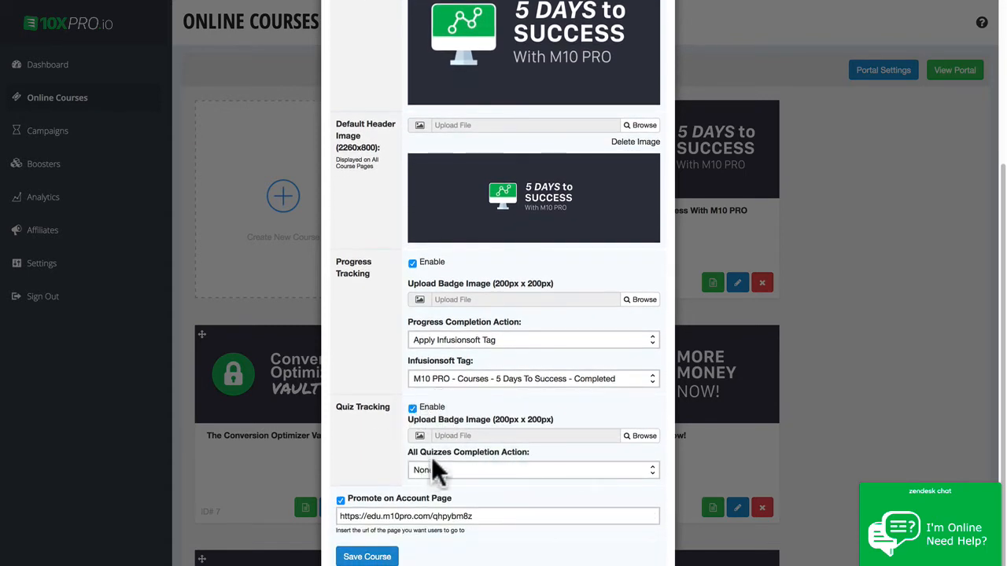
click(479, 465)
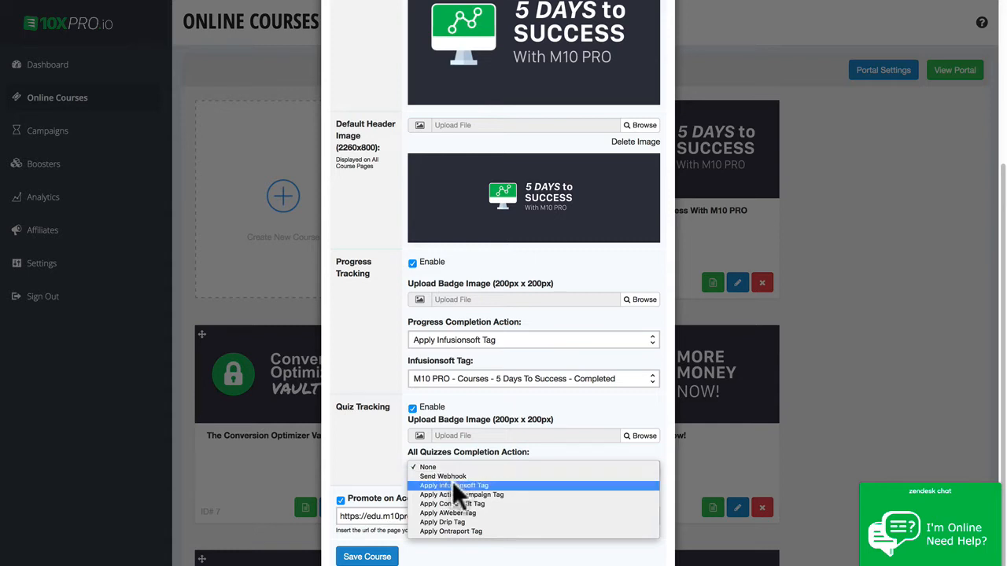
click(452, 482)
click(476, 508)
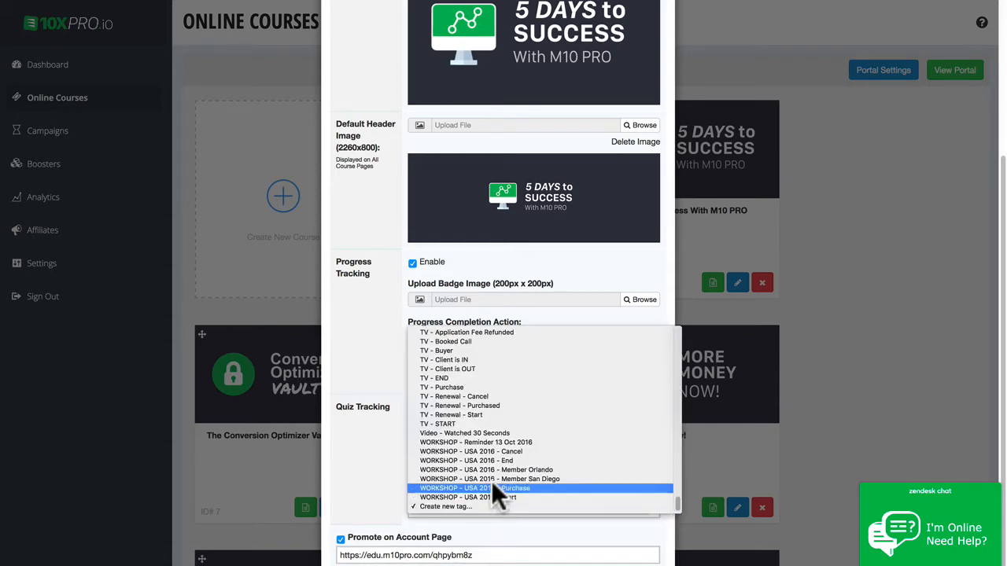
click(640, 487)
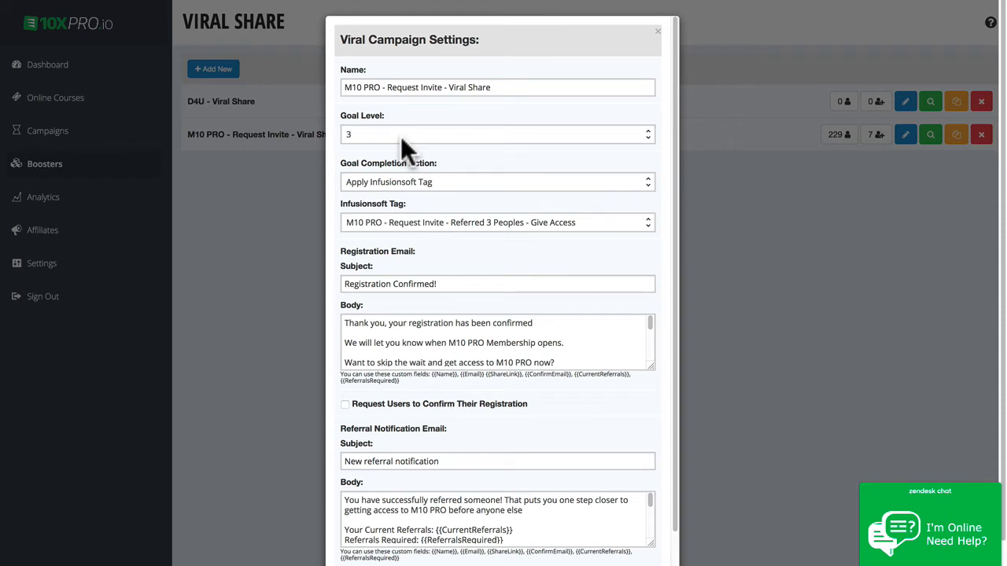
Step: Review the goal completion actions available for the M10 PRO - Request Invite viral share campaign
click(405, 179)
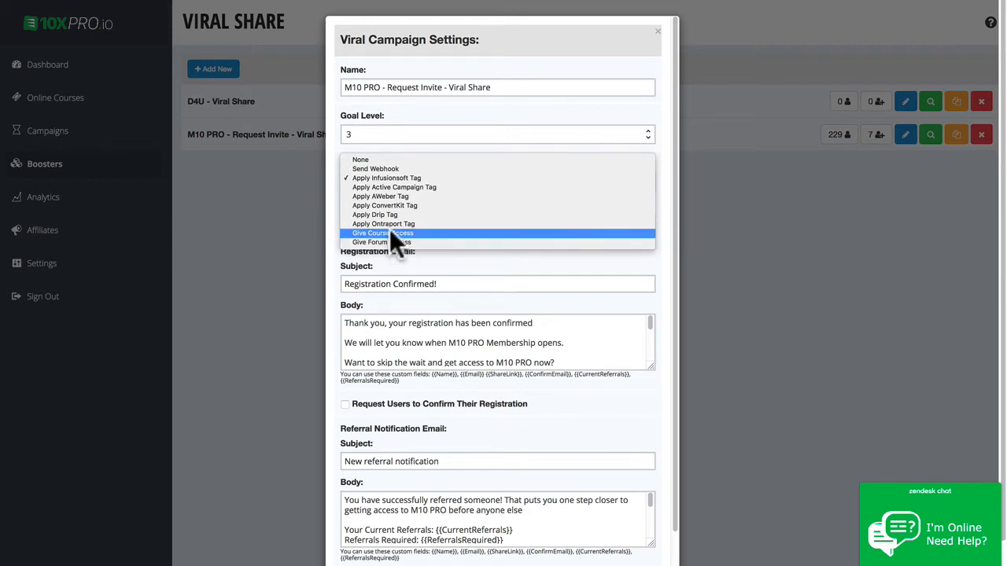
click(447, 107)
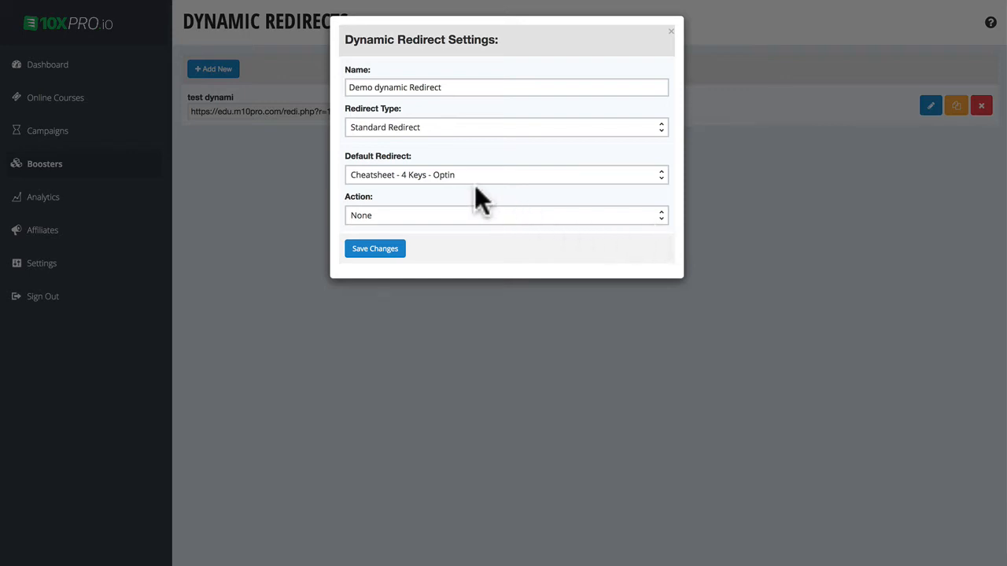
Step: Make the demo redirect apply the Infusionsoft tag 3/24/2016 9:09 PM and set its redirect type to Based on an Infusionsoft Tag
click(440, 215)
click(429, 229)
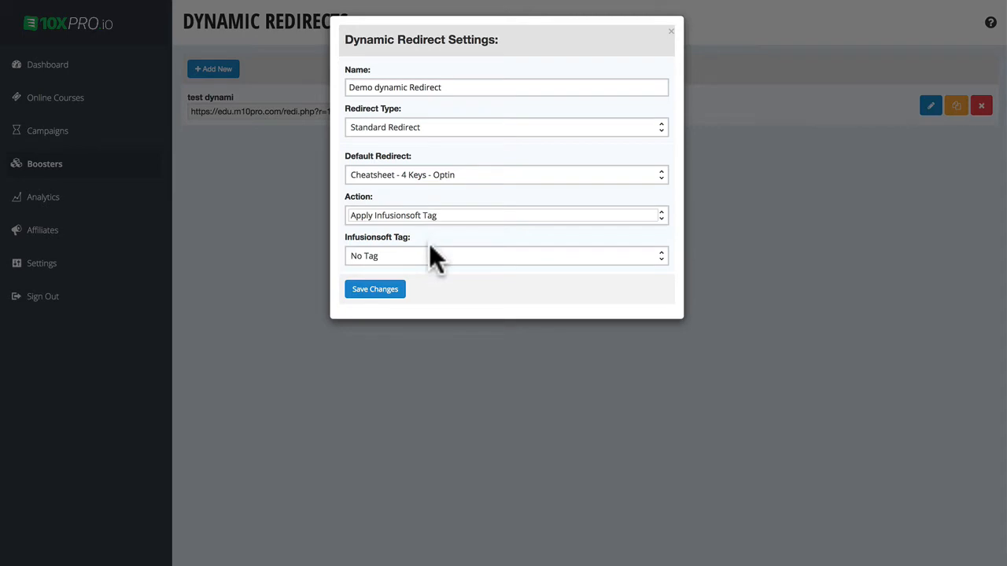
click(429, 251)
click(419, 297)
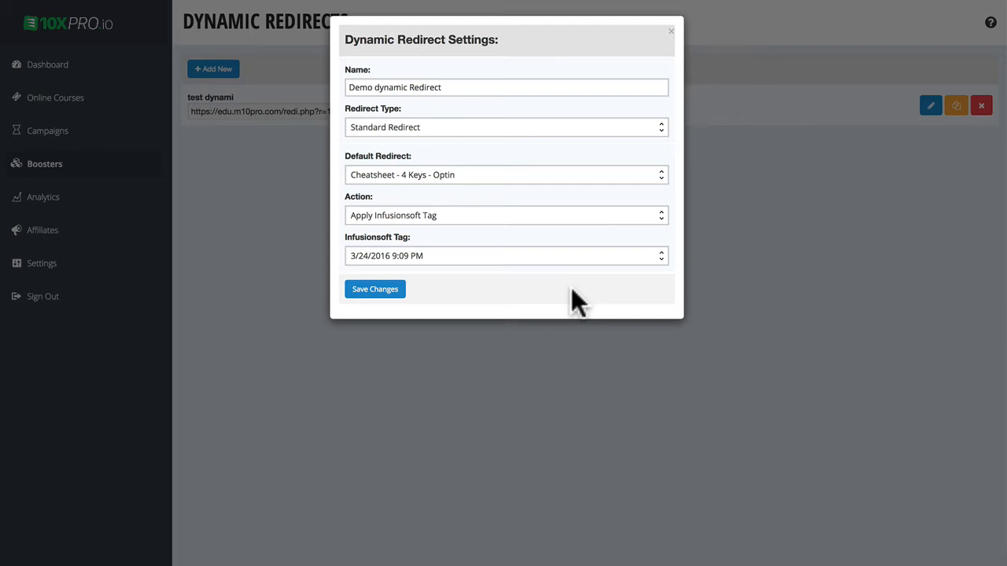
click(441, 126)
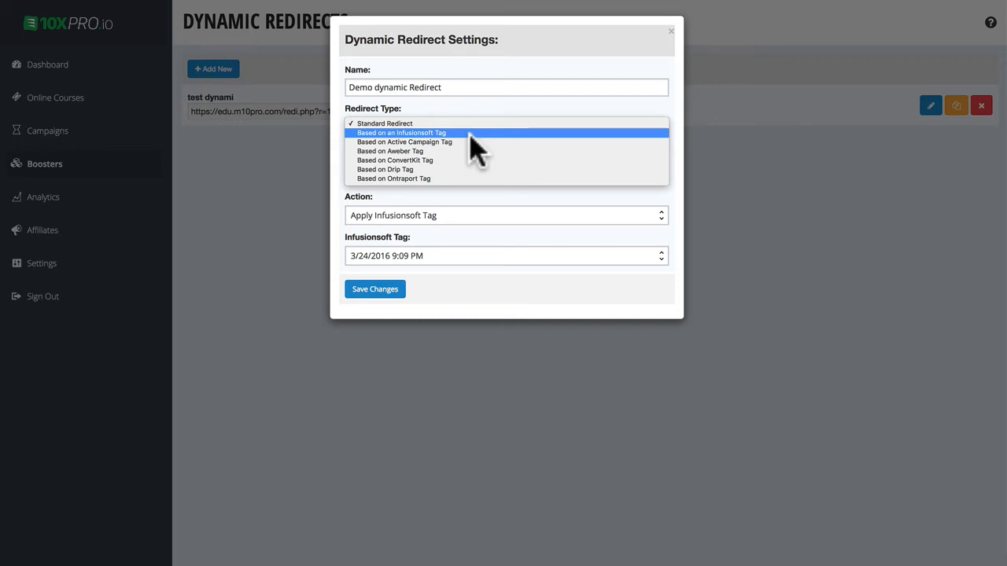
click(472, 134)
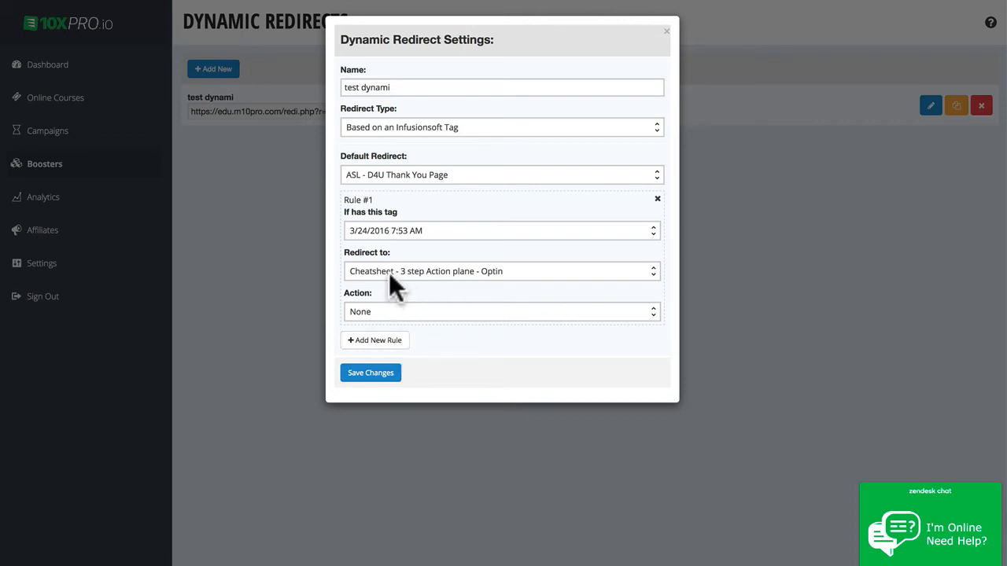
Step: Review the action options for Rule #1 of the test dynami redirect and for the M10 PRO - Home Page Segment audience
click(388, 307)
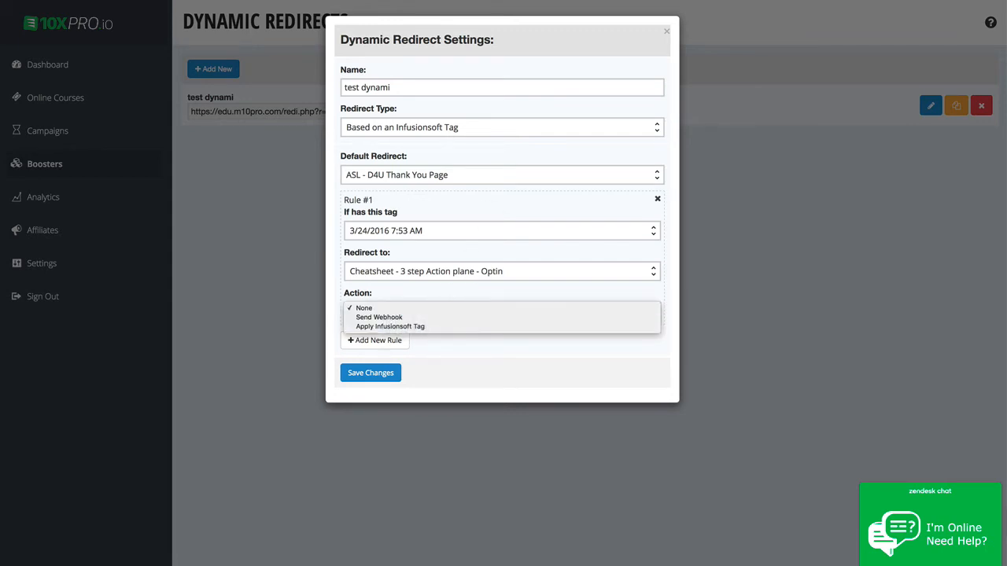
key(Escape)
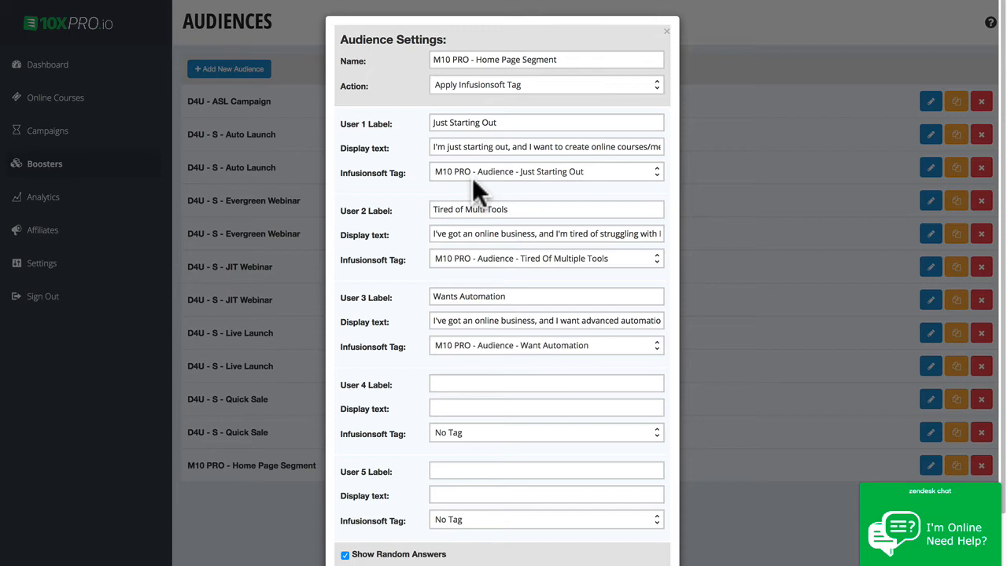
click(431, 85)
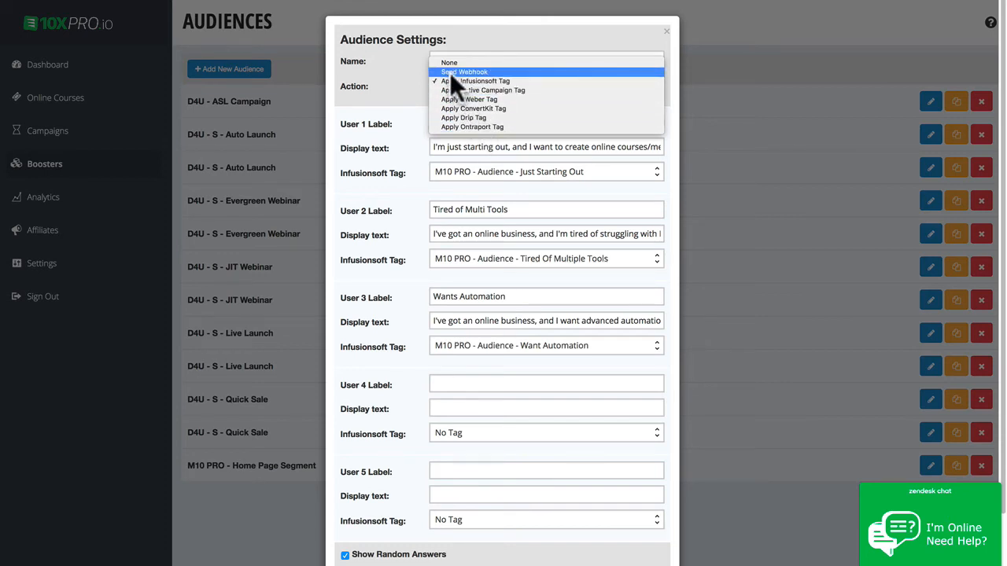
click(379, 86)
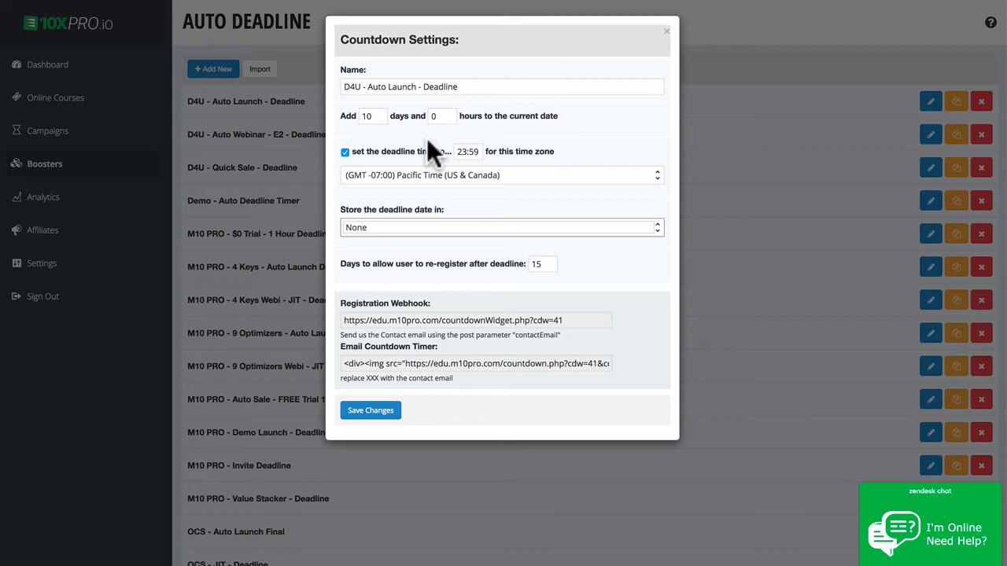
Step: Store the D4U - Auto Launch deadline date in an Infusionsoft custom field, choosing D4UAUTOWEBIDEADLINE
click(424, 226)
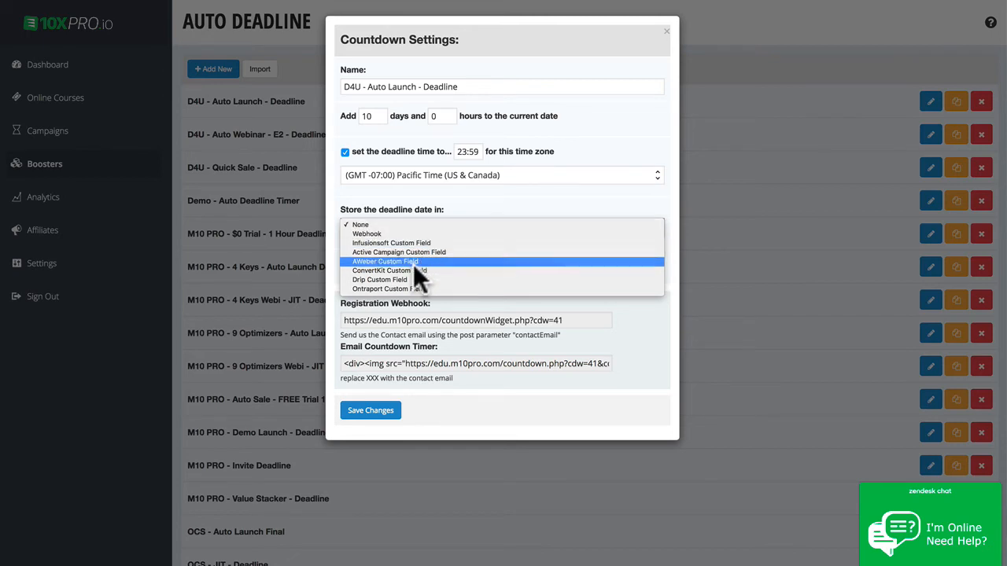
click(421, 242)
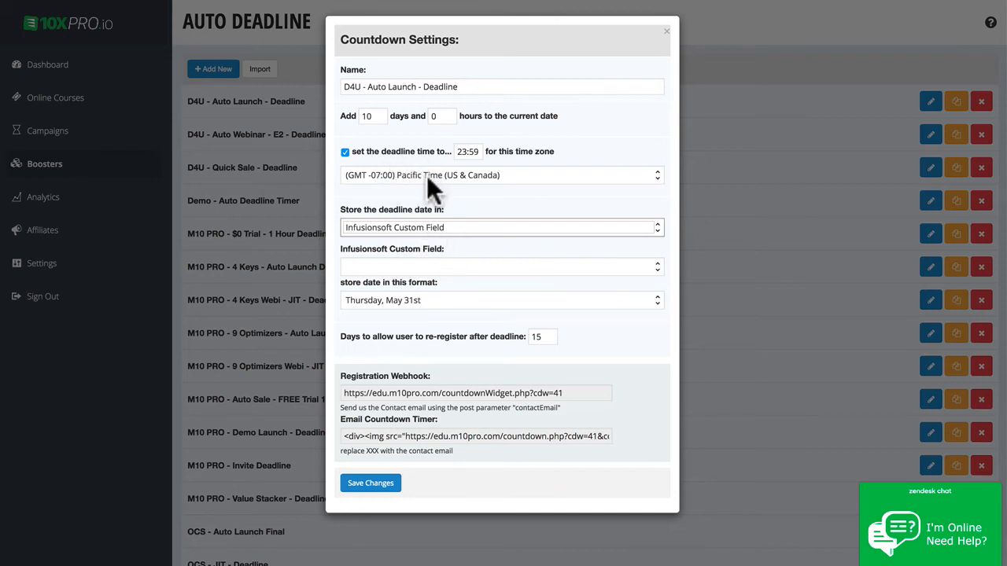
click(428, 267)
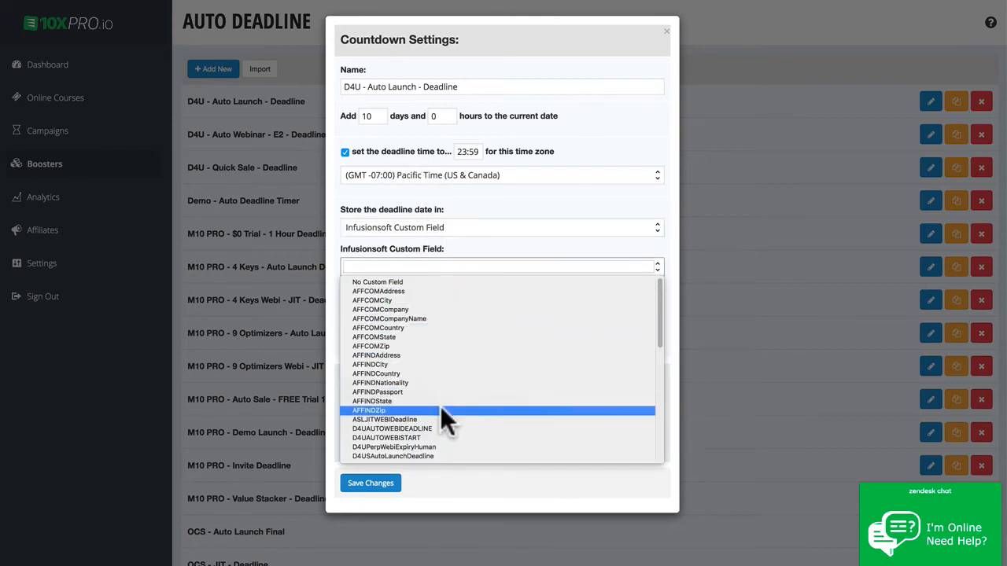
click(414, 428)
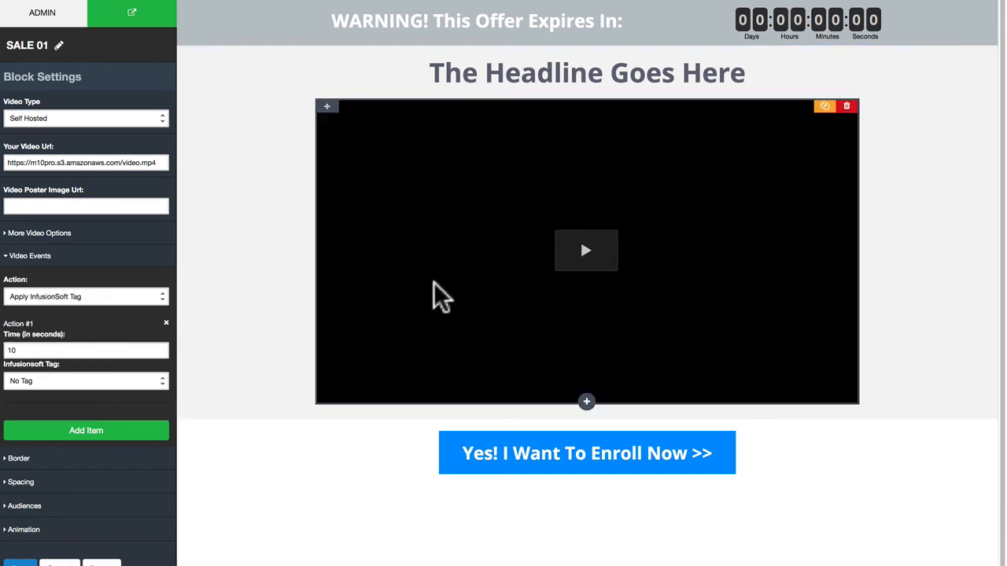
Step: Assign tag 3/24/2016 9:09 PM to the first video event and add a second event at 60 seconds with tag 4/26/2017 4:25 PM
click(38, 381)
click(57, 426)
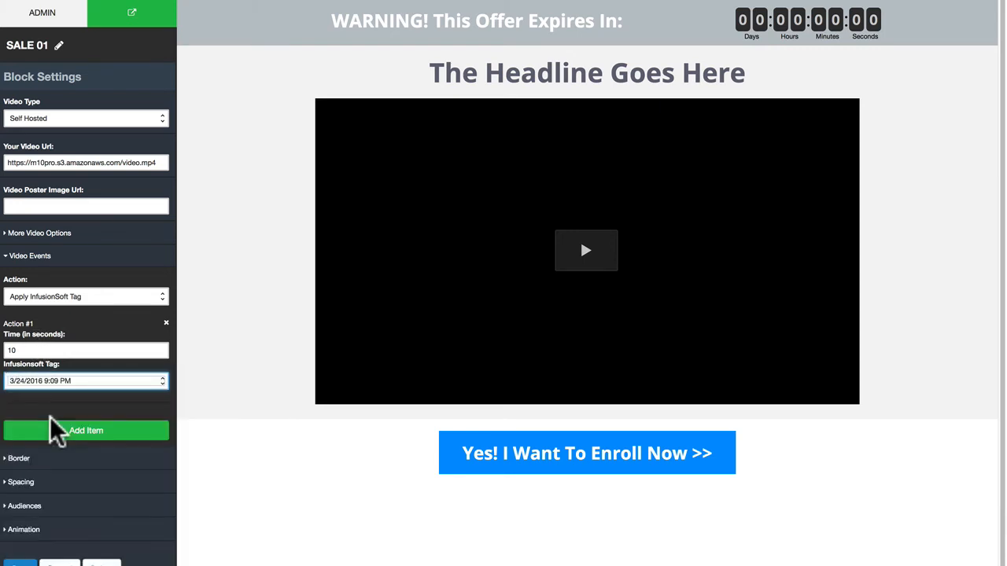
click(71, 431)
click(32, 446)
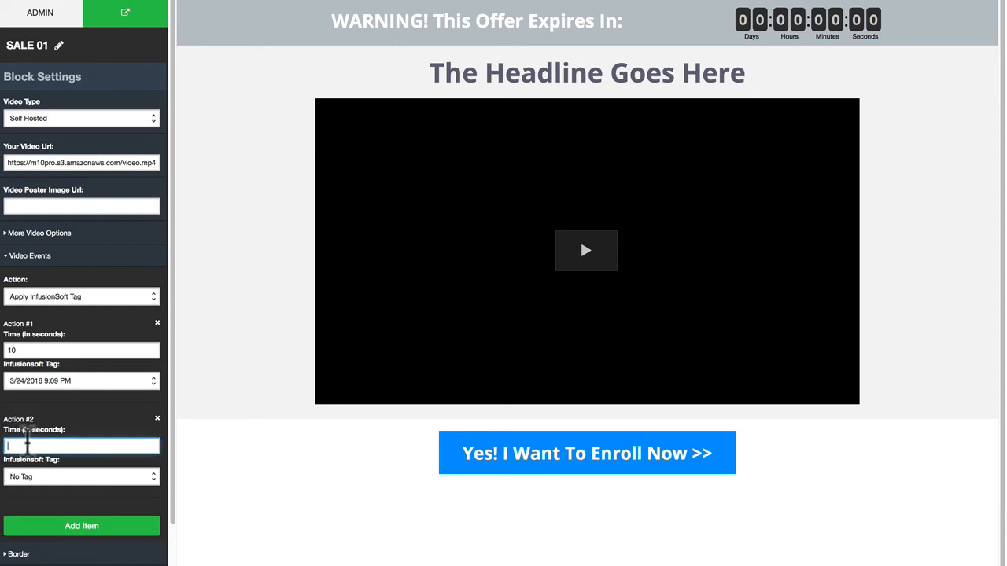
text(60)
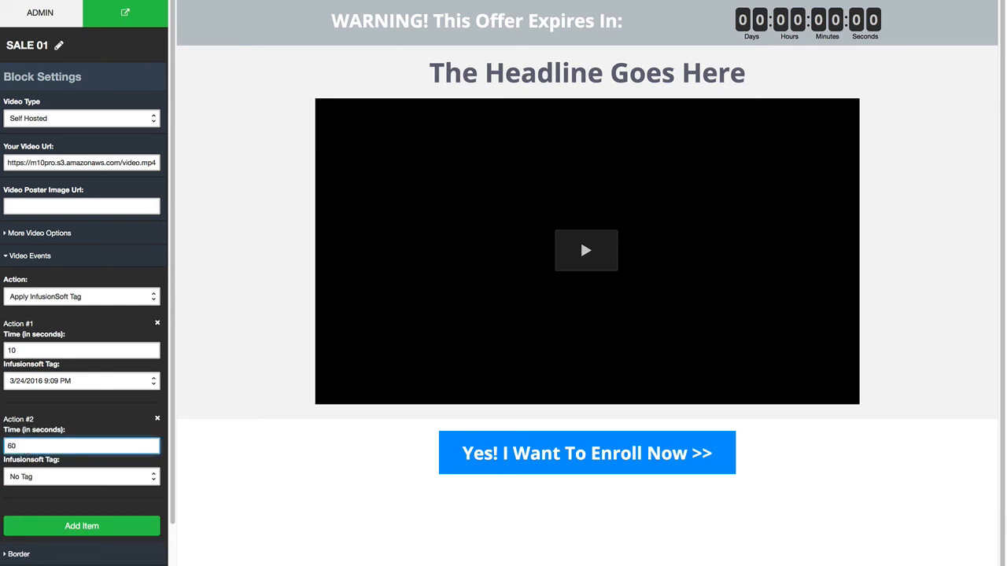
click(31, 478)
click(47, 405)
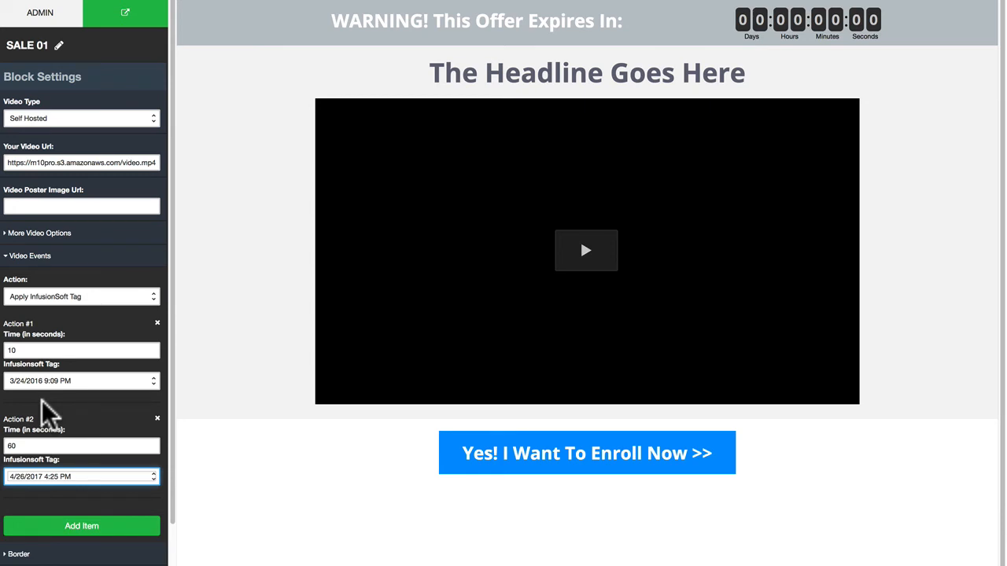
Step: Review the action types available for the video events
click(55, 297)
click(83, 308)
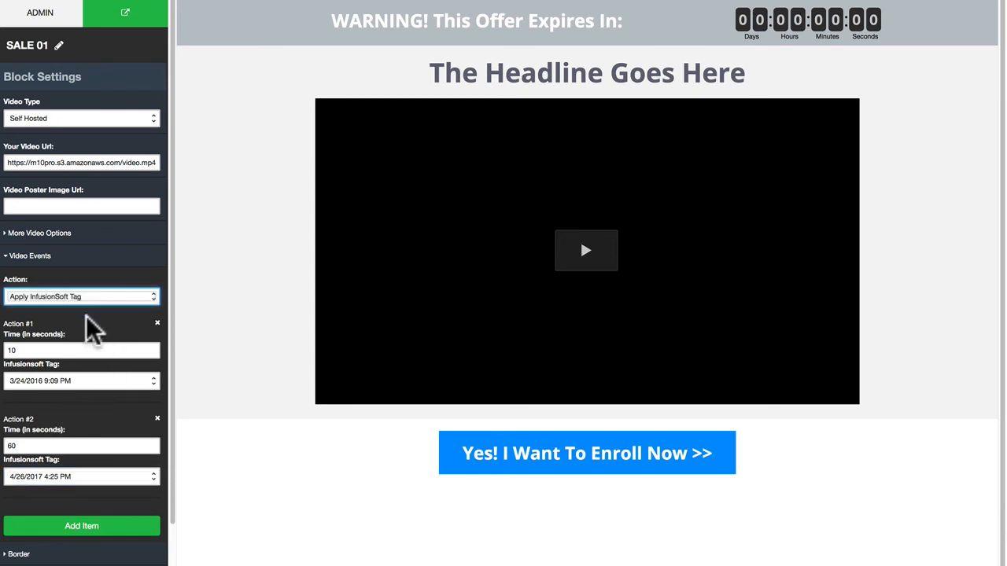
click(43, 298)
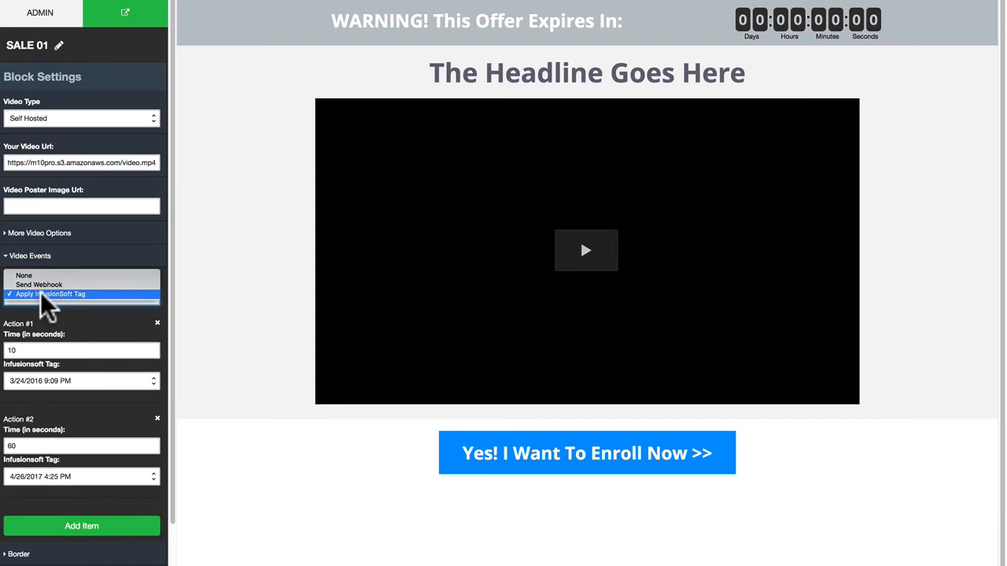
click(16, 319)
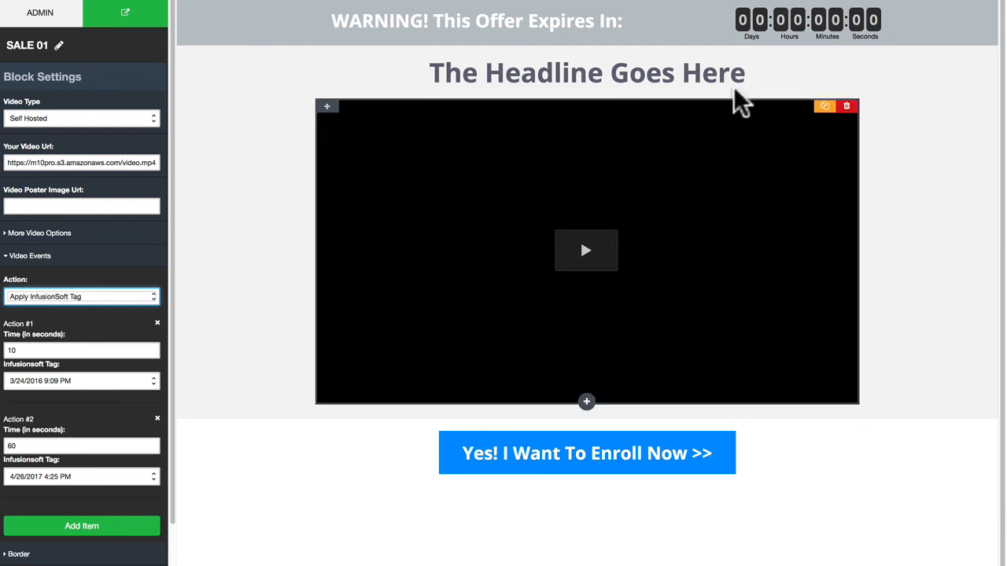
Step: Set the countdown timer's action on redirect to Apply InfusionSoft Tag
click(817, 23)
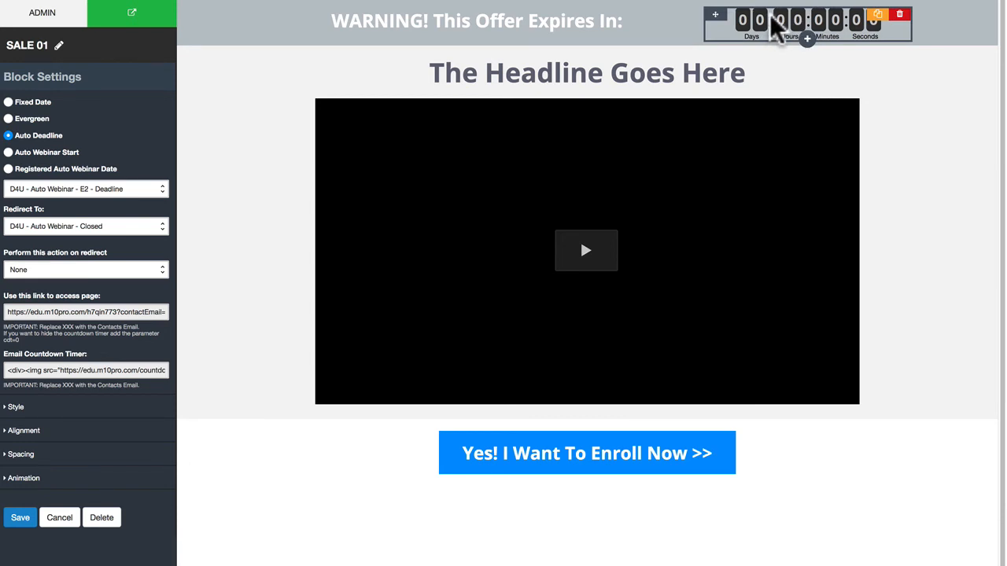
click(102, 270)
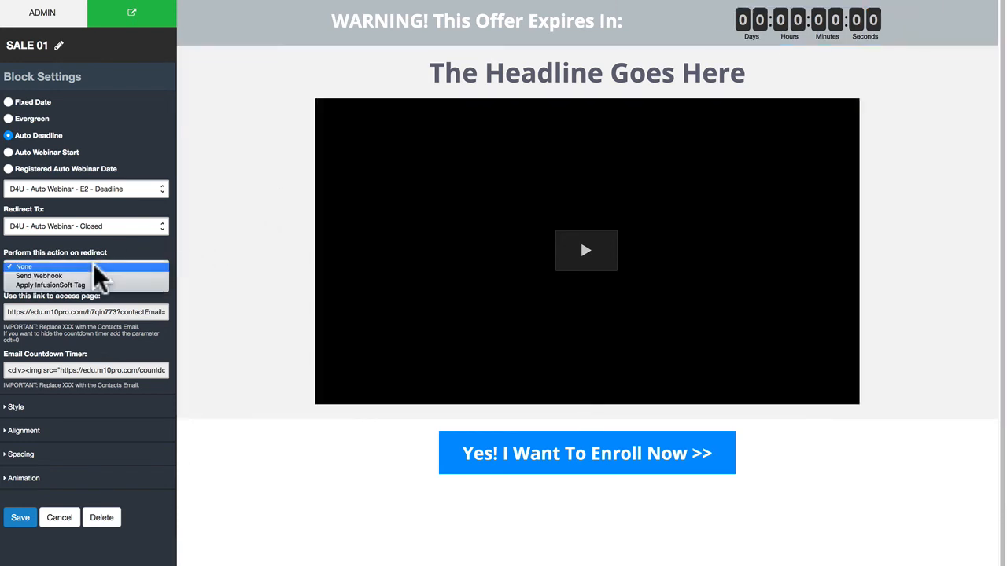
click(78, 285)
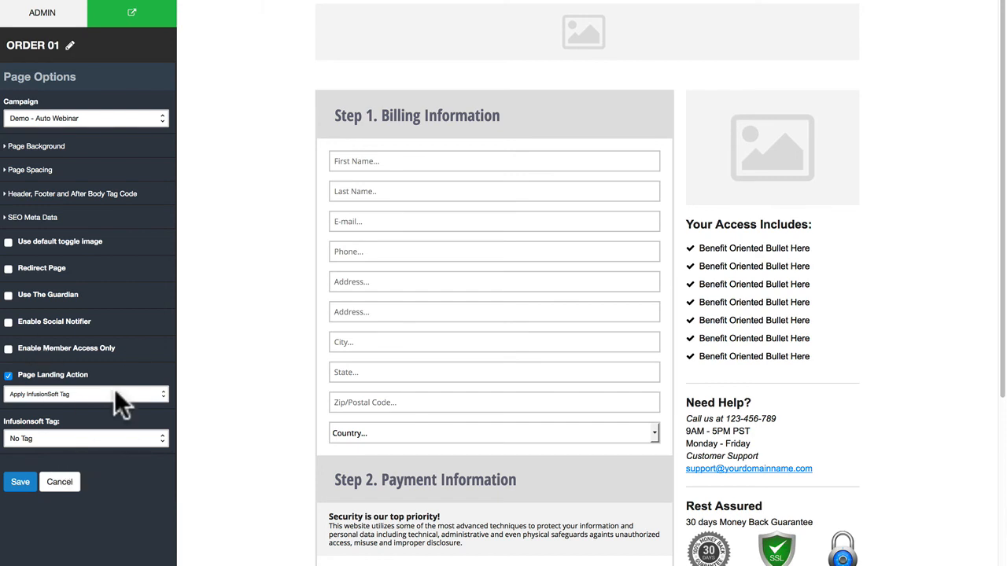
Step: Open the payment settings of the order page's billing form and examine the purchase tag and notification options
click(339, 260)
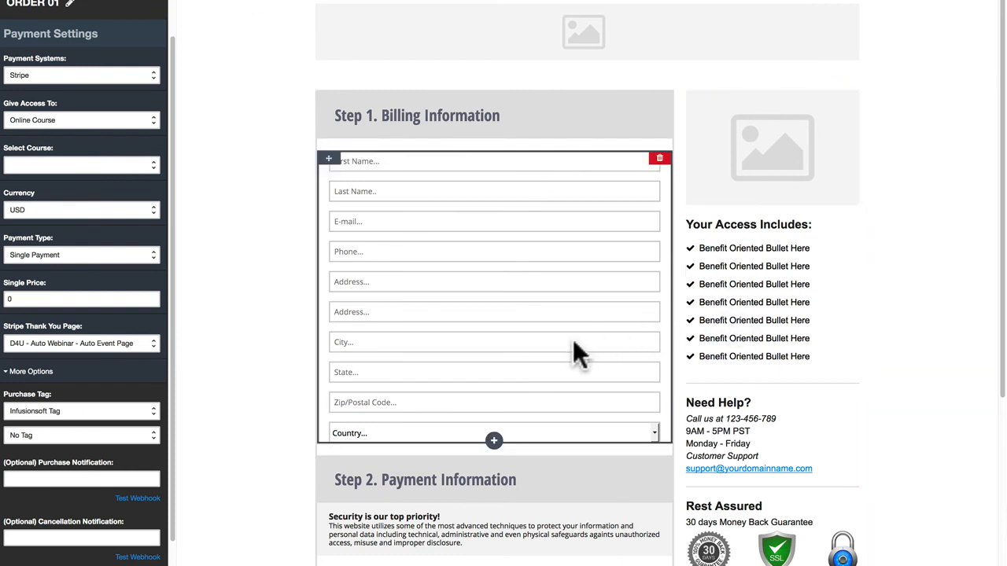
scroll(128, 400, down, 1)
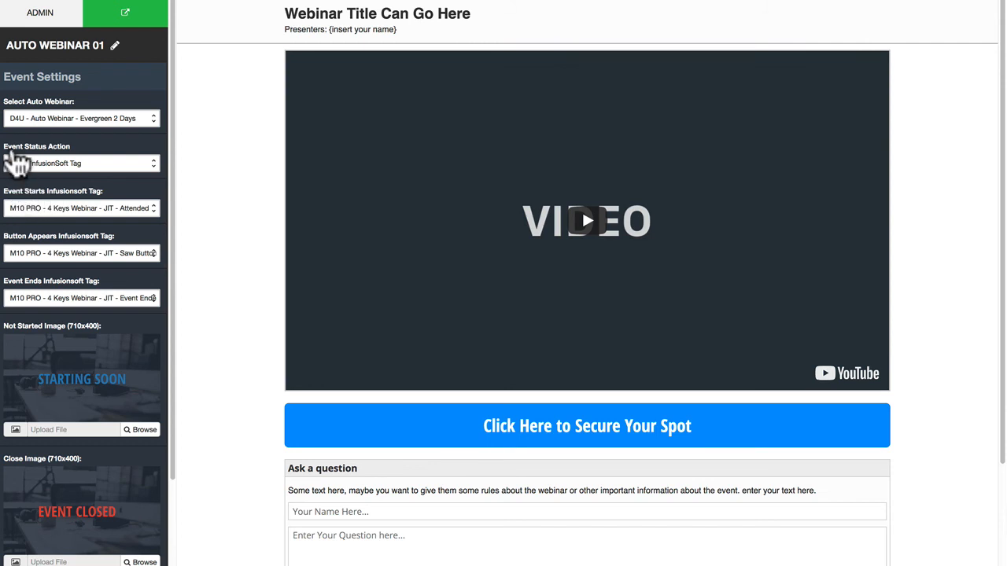
Step: Review the webinar page's event status actions and the storage options for the evergreen auto webinar's date
click(68, 163)
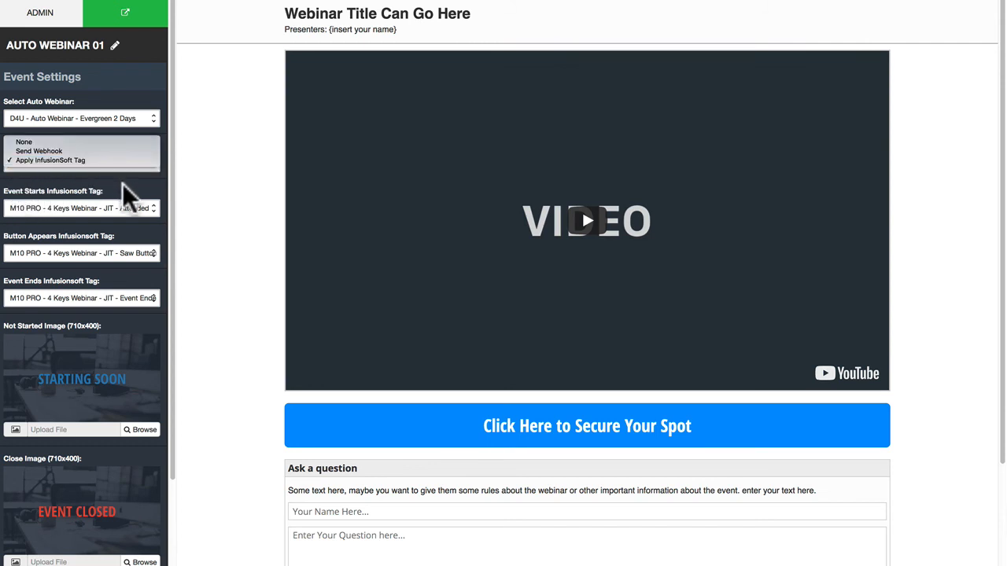
click(122, 184)
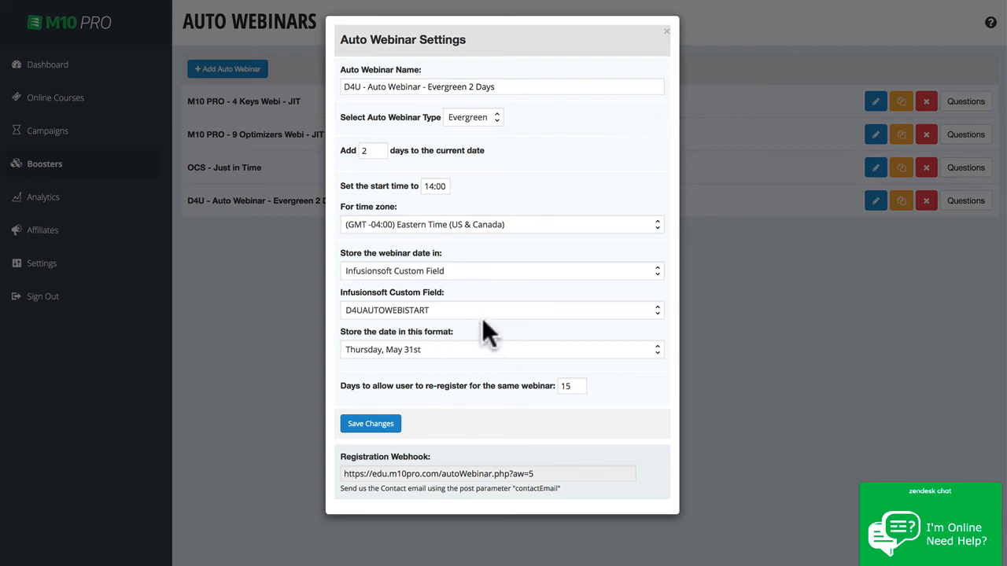
click(466, 270)
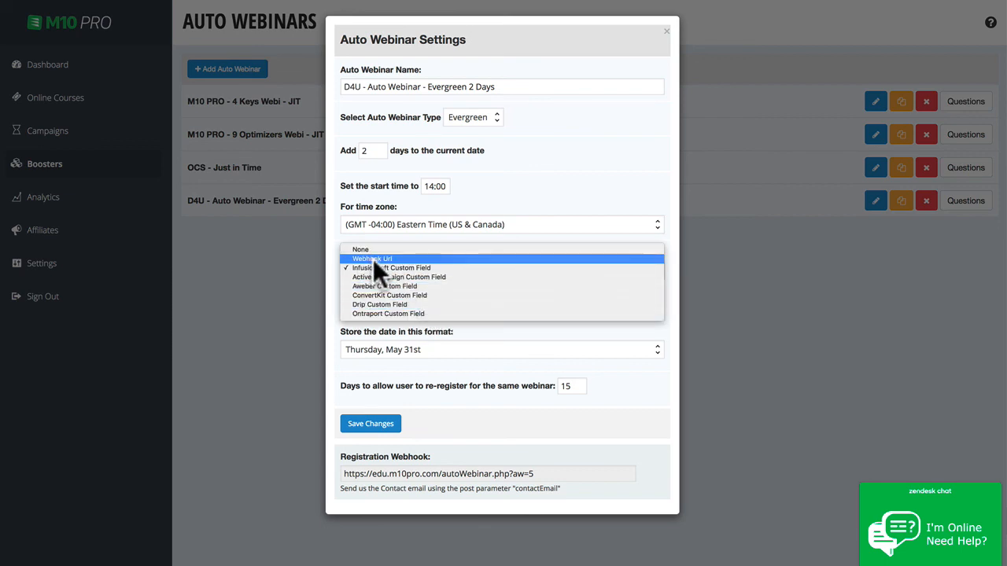
click(523, 268)
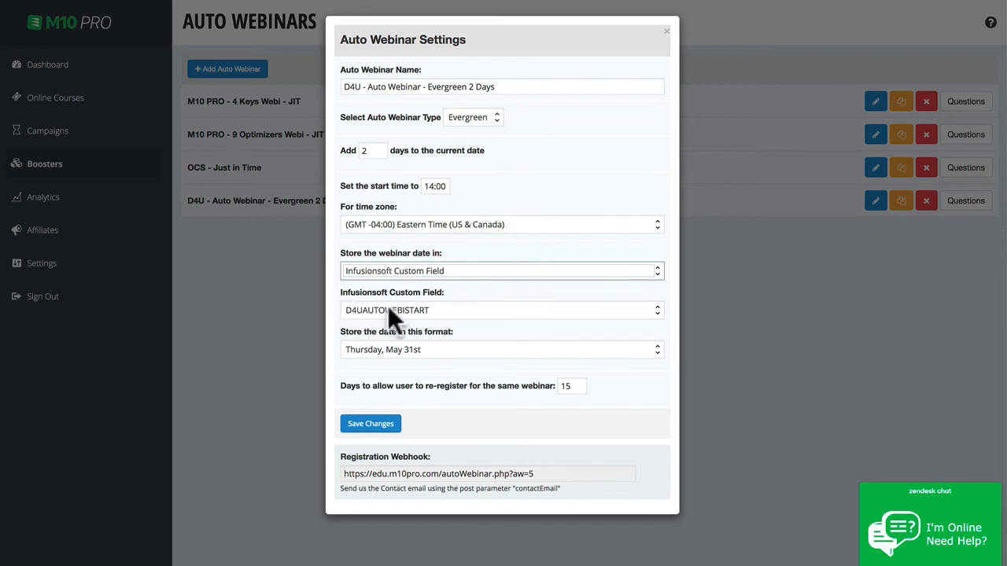